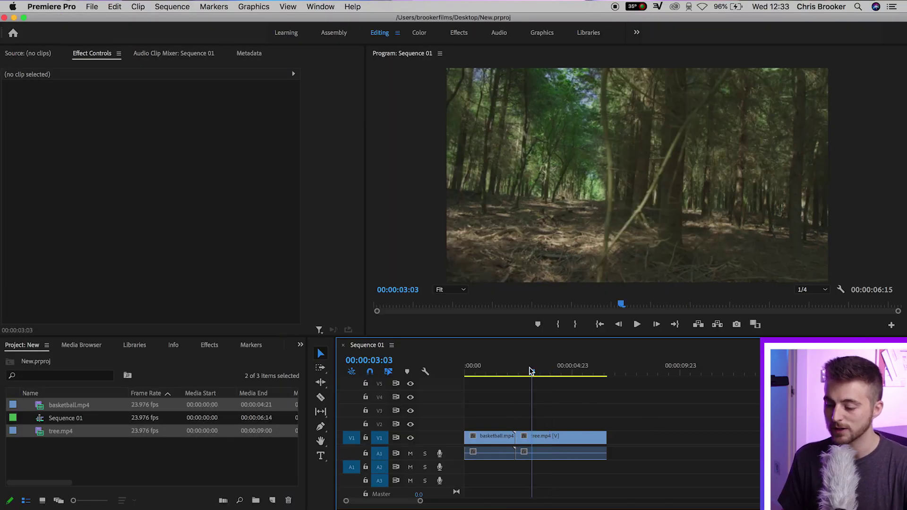
- Play the sequence from about one second into the forest clip, then return to one second
left_click(496, 369)
key("space")
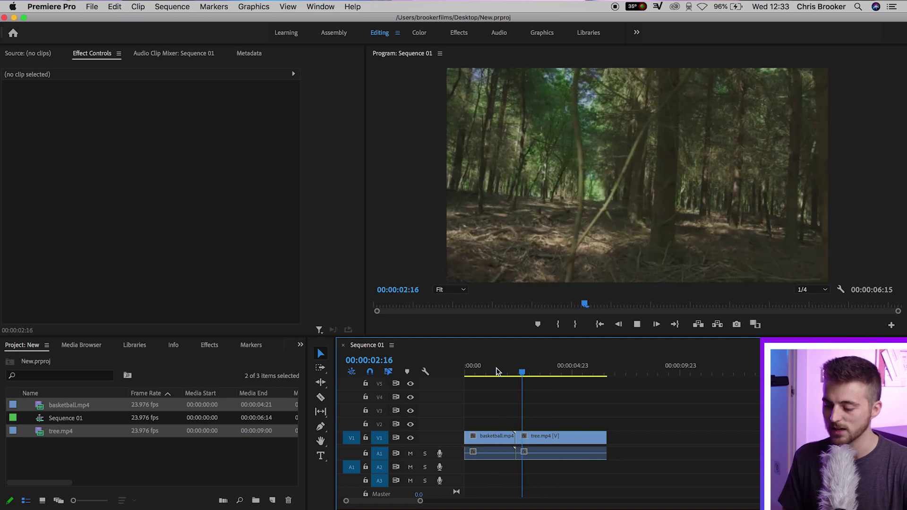
key("space")
mouse_move(496, 372)
left_mouse_down()
mouse_move(472, 372)
mouse_move(488, 373)
left_mouse_up()
- Shift the forest clip later, then move it back flush against the basketball clip
left_click(539, 438)
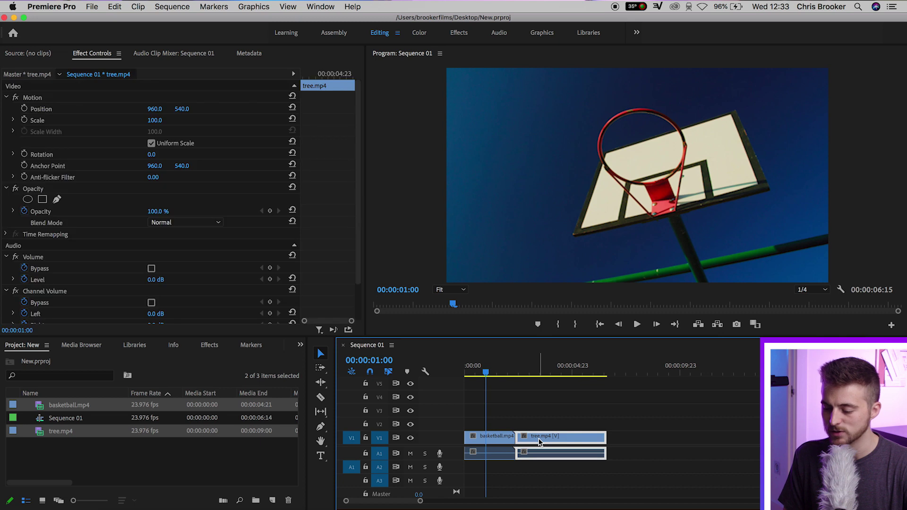
left_click_drag(518, 431, 563, 432)
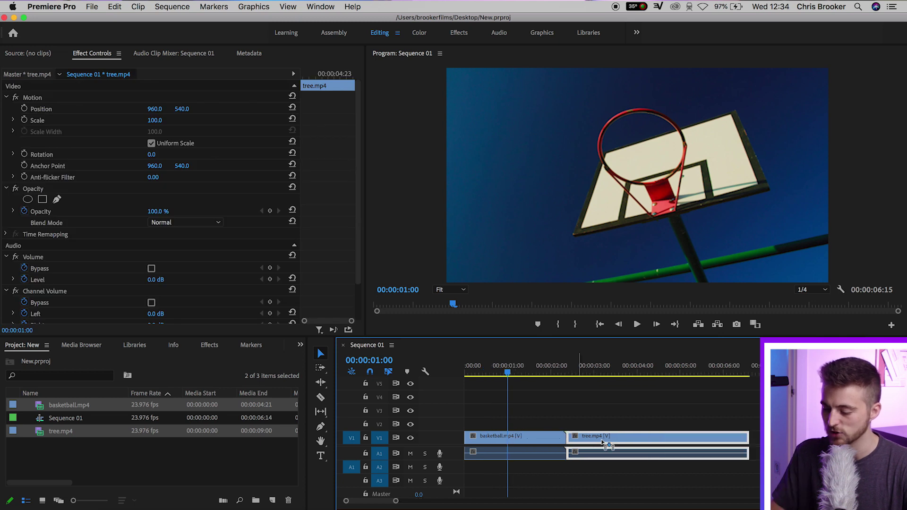
key("=")
left_click_drag(659, 436, 571, 435)
- Play across the basketball-to-forest cut and stop at about one second
left_click(556, 370)
key("space")
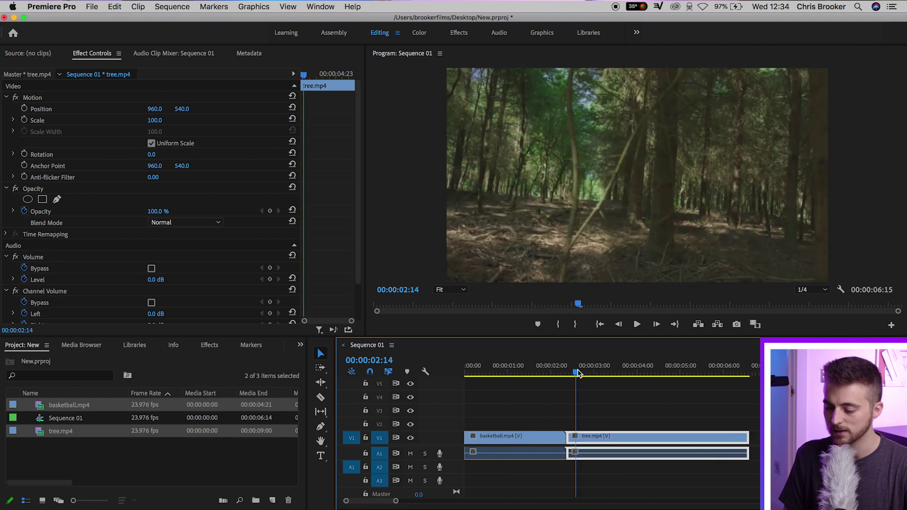
left_click(543, 370)
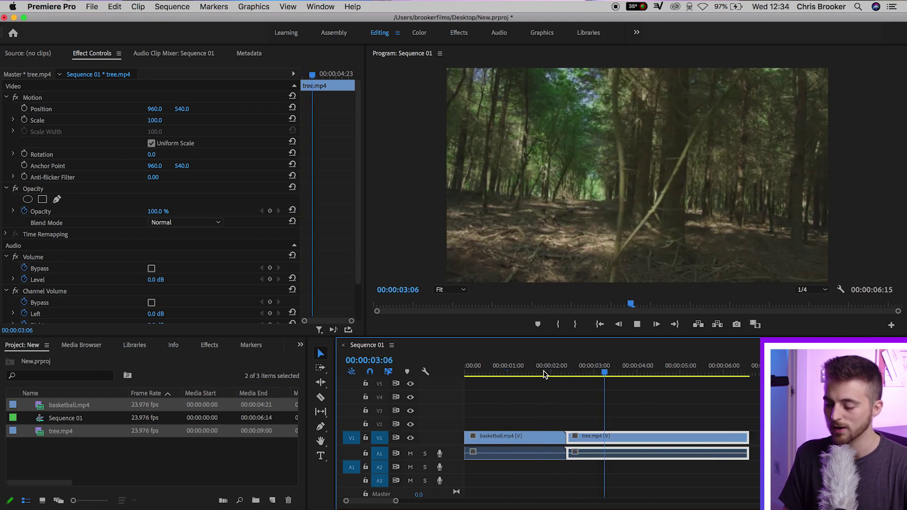
left_click(514, 373)
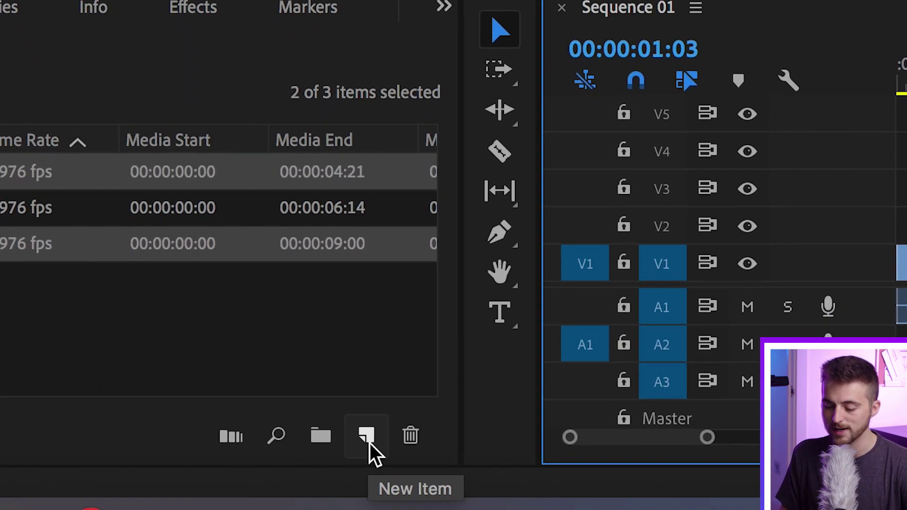
- Create a Black Video item and place it on V2, spanning the cut
left_click(369, 437)
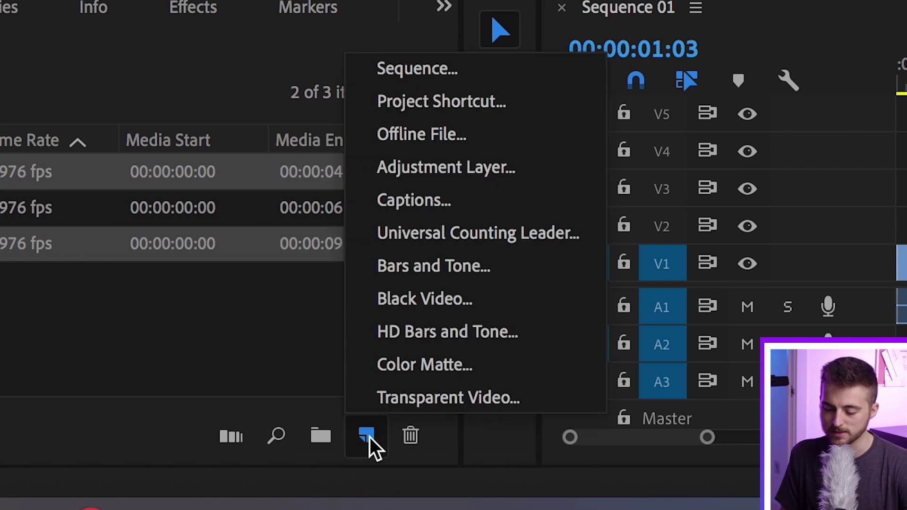
left_click(421, 301)
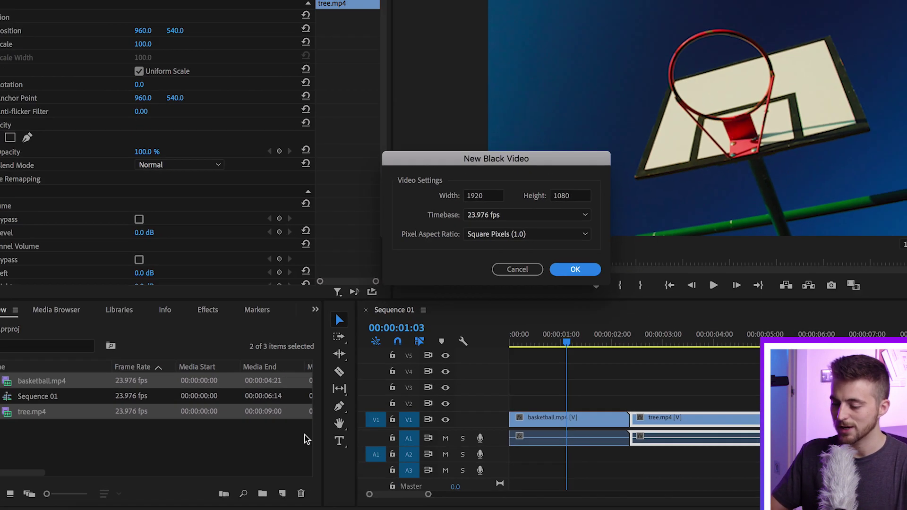
key("Return")
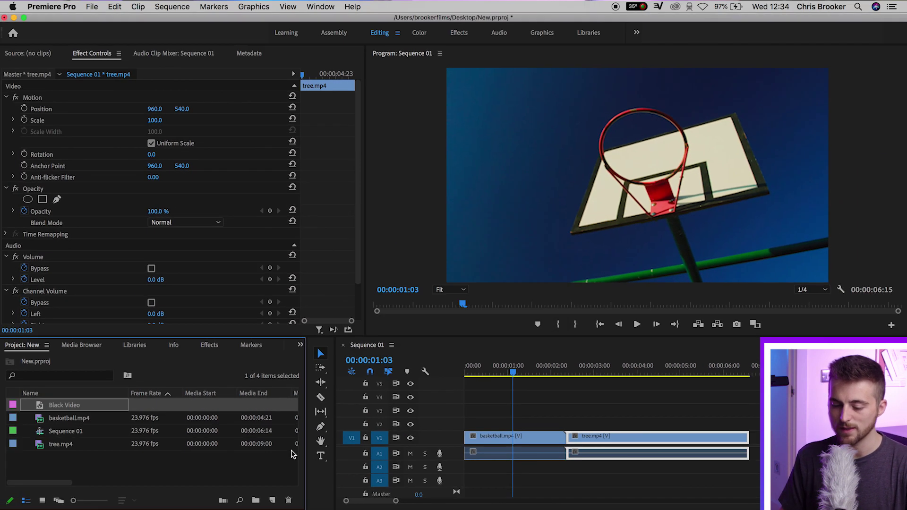
left_click_drag(52, 407, 470, 428)
left_click(527, 423)
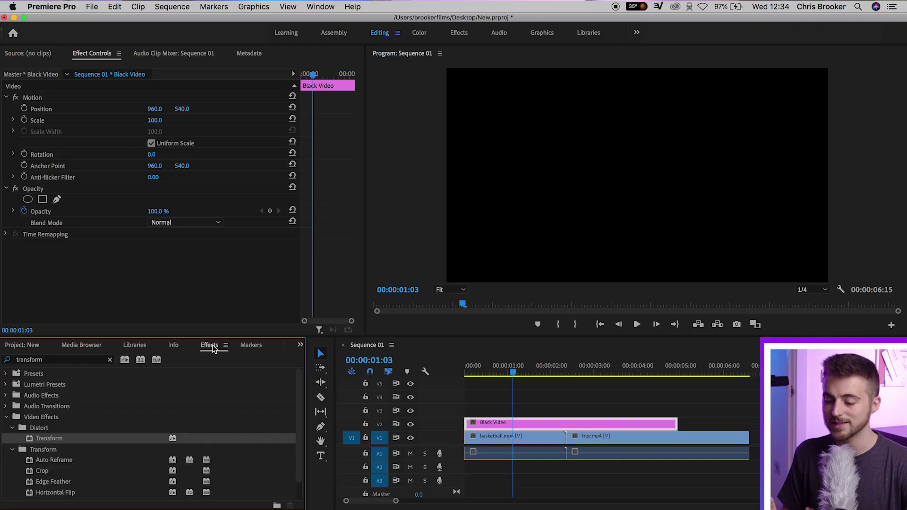
- Search Effects for 'tint' and apply Tint to the Black Video clip
left_click(110, 360)
left_click(91, 361)
type("t")
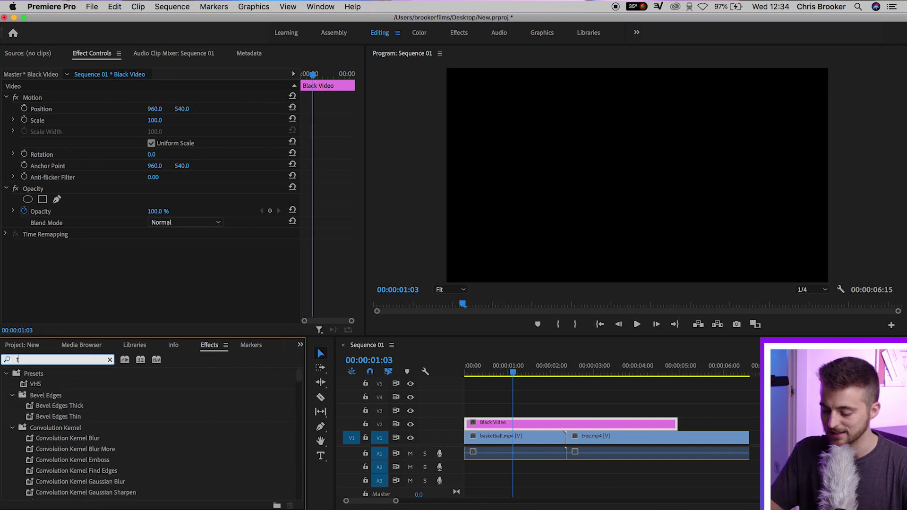
type("int")
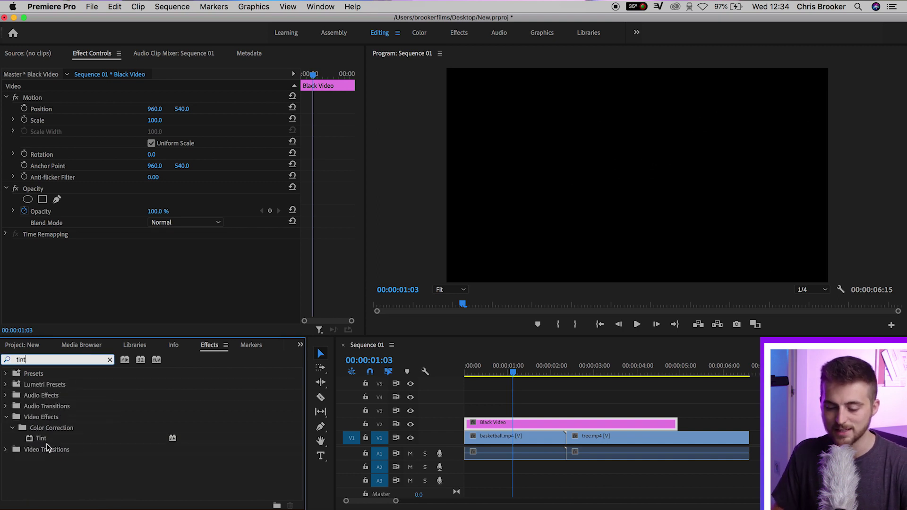
left_click(47, 449)
left_click(40, 440)
left_click_drag(41, 443, 534, 427)
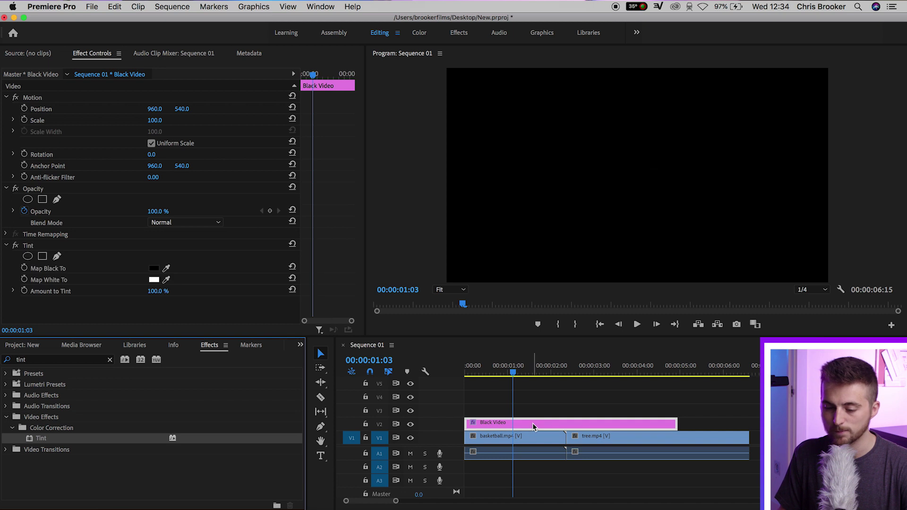
- Set Tint's Map Black To colour to bright blue 003FFF and preview the blue frame
left_click(55, 267)
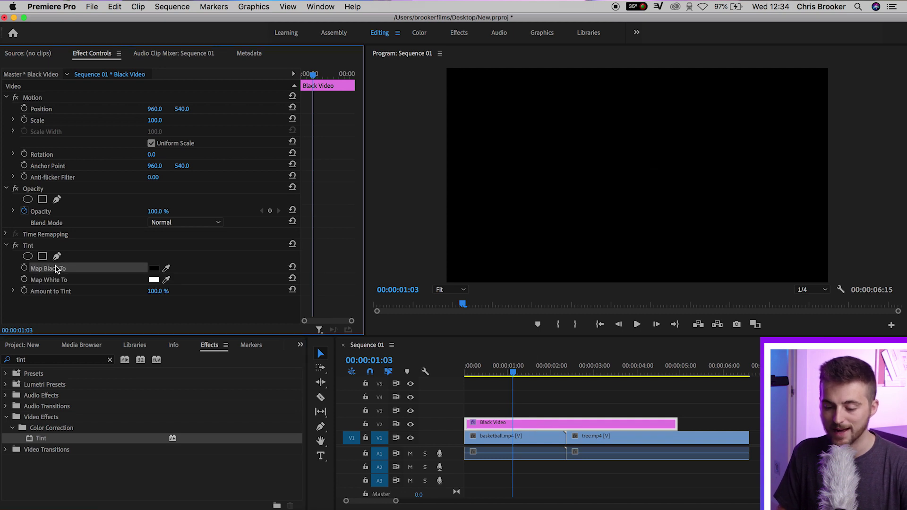
left_click(154, 269)
left_click_drag(601, 225, 608, 339)
left_click_drag(601, 282, 604, 270)
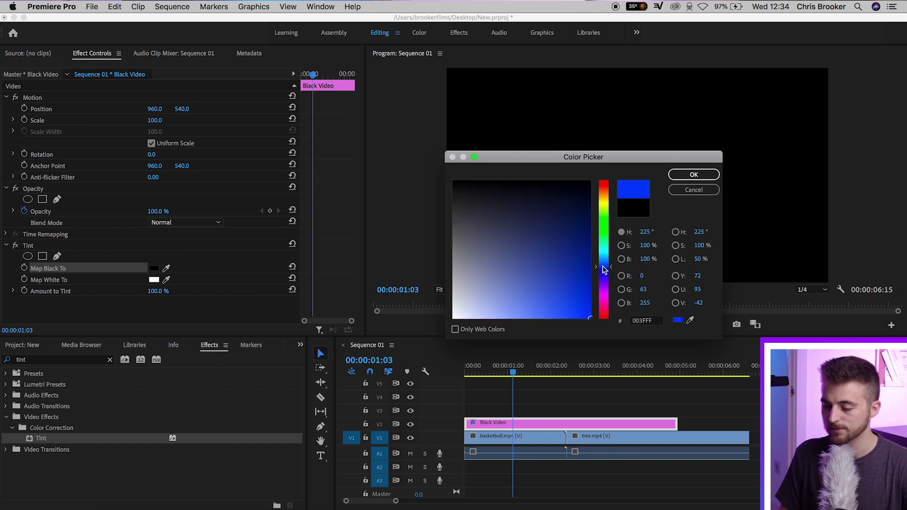
left_click(683, 171)
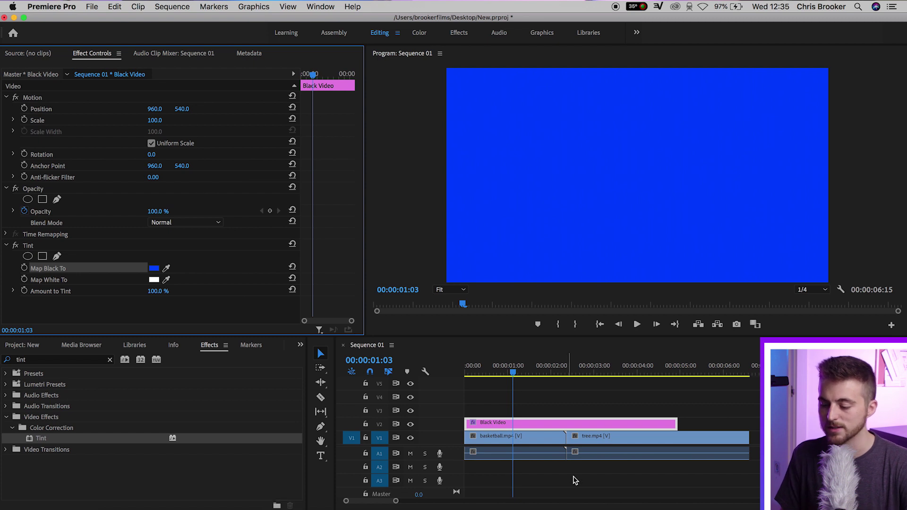
left_click_drag(515, 371, 551, 373)
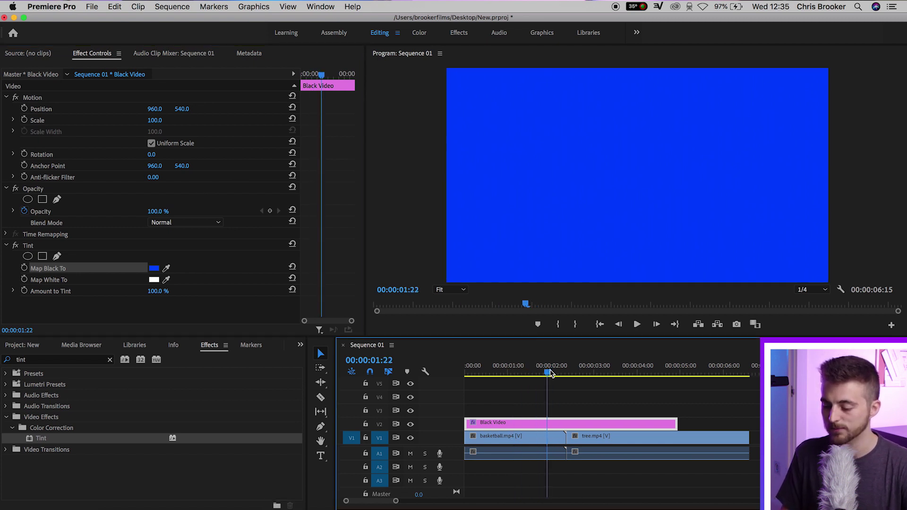
left_click(545, 437)
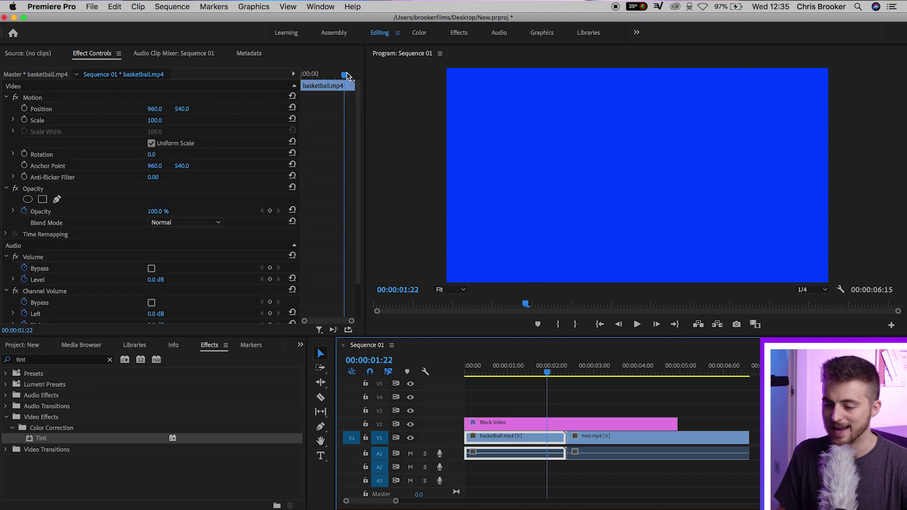
left_click_drag(348, 76, 361, 76)
left_click(575, 422)
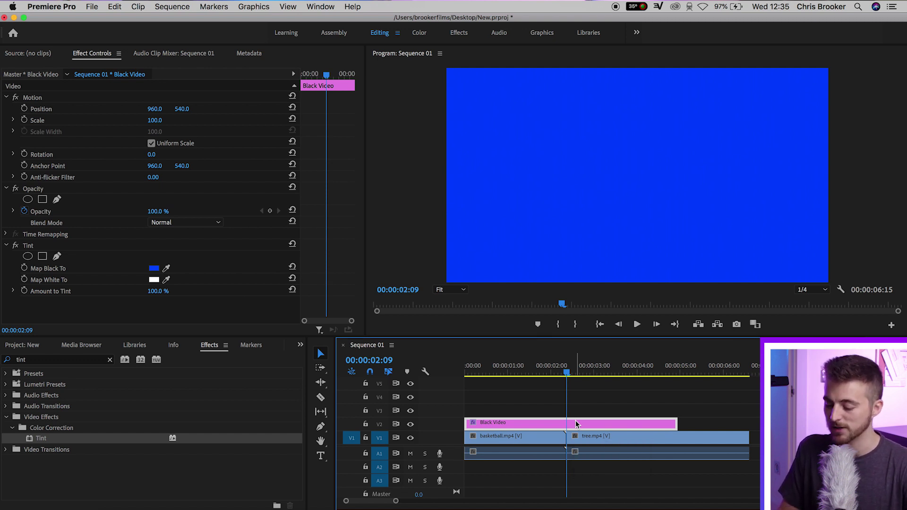
key("Left")
key("Left")
key("Left")
key("Left")
key("Left")
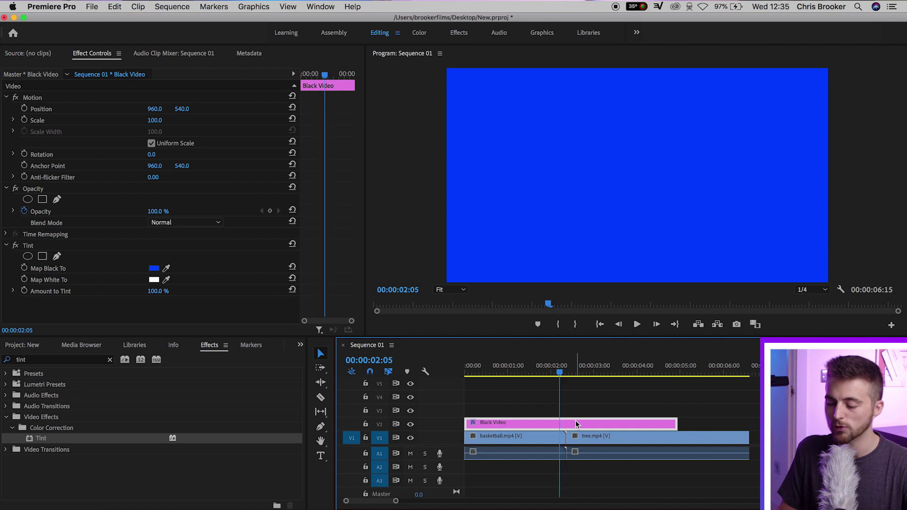
key("Left")
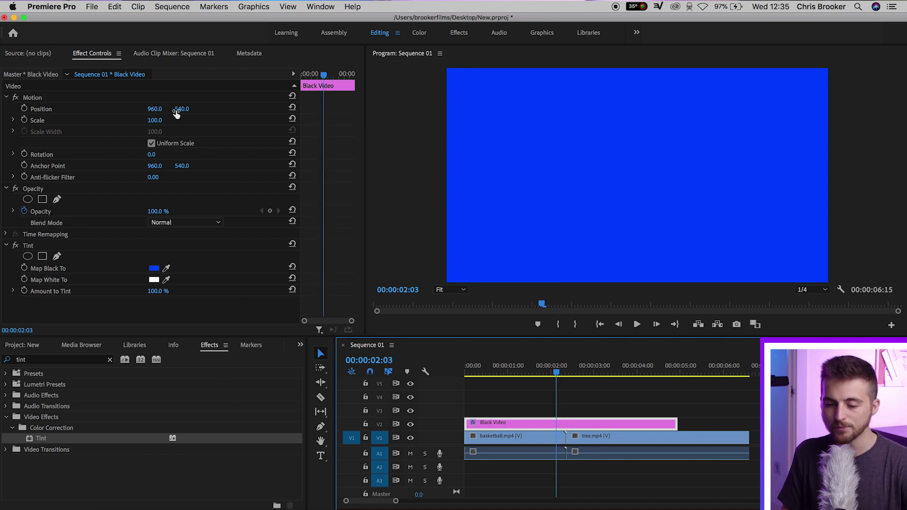
- Scrub the Black Video Position X from 960 to about -1028, pushing the blue layer off-screen left
left_click(39, 99)
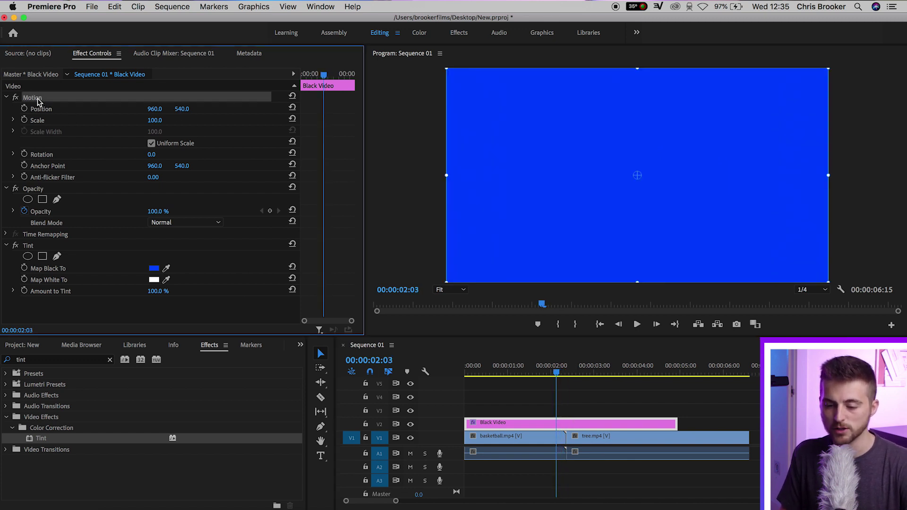
left_click(54, 110)
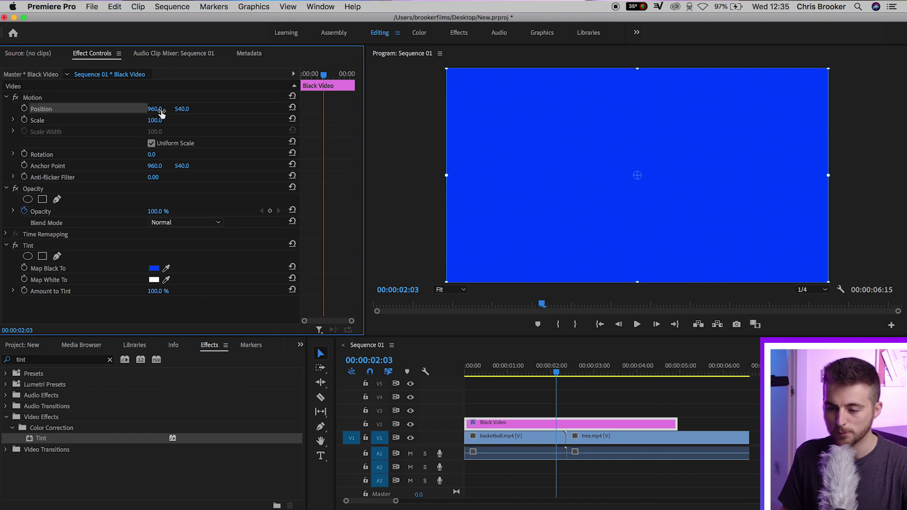
left_click_drag(155, 109, 71, 109)
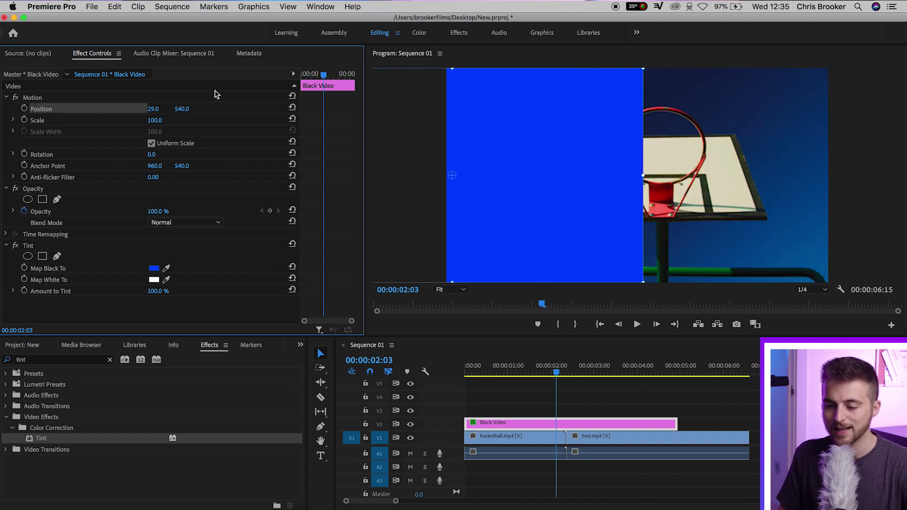
left_click_drag(157, 113, 106, 109)
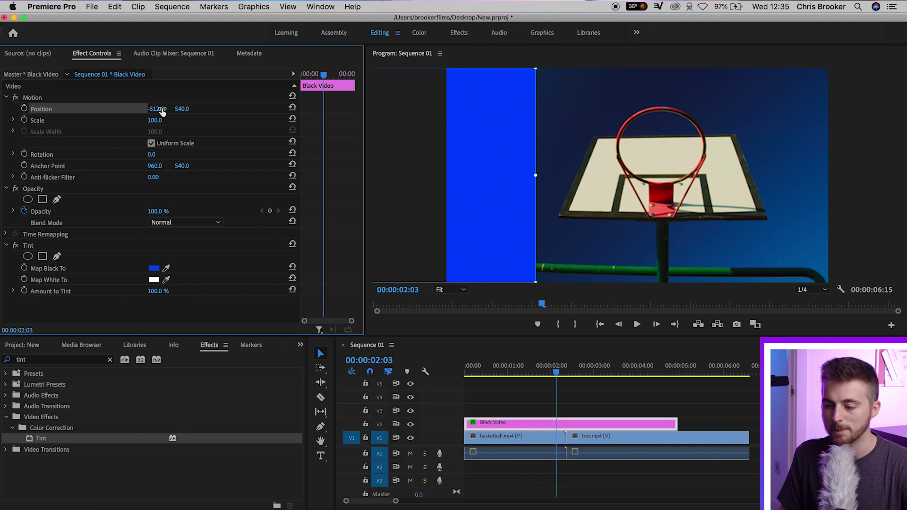
left_click_drag(162, 110, 112, 110)
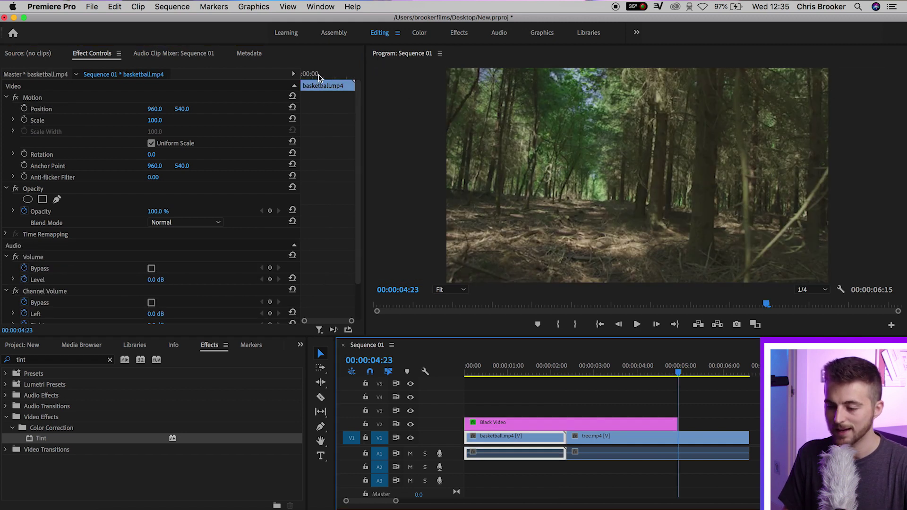
left_click(347, 77)
- At 00:00:02:15, set the blue layer's Position X to 2894 to create the exit keyframe
left_click_drag(347, 77, 364, 80)
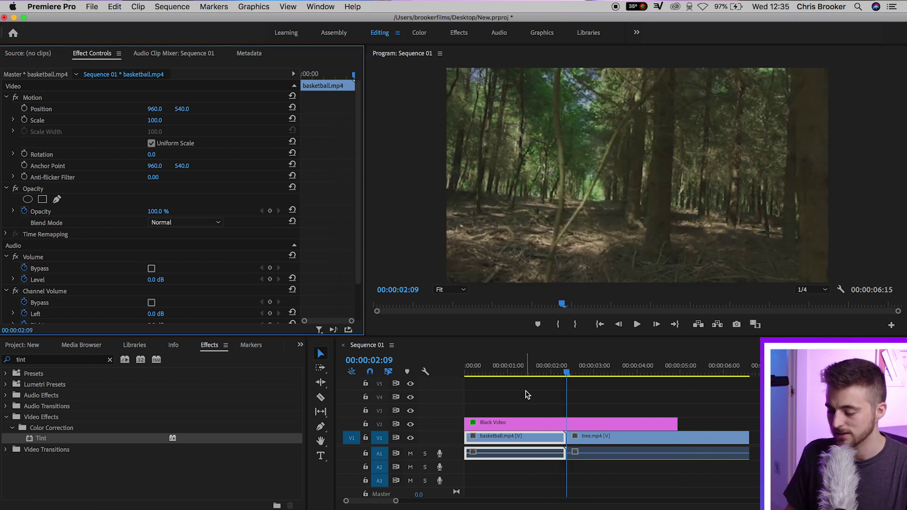
key("Right")
key("Right")
key("Right")
key("Right")
key("Right")
key("Right")
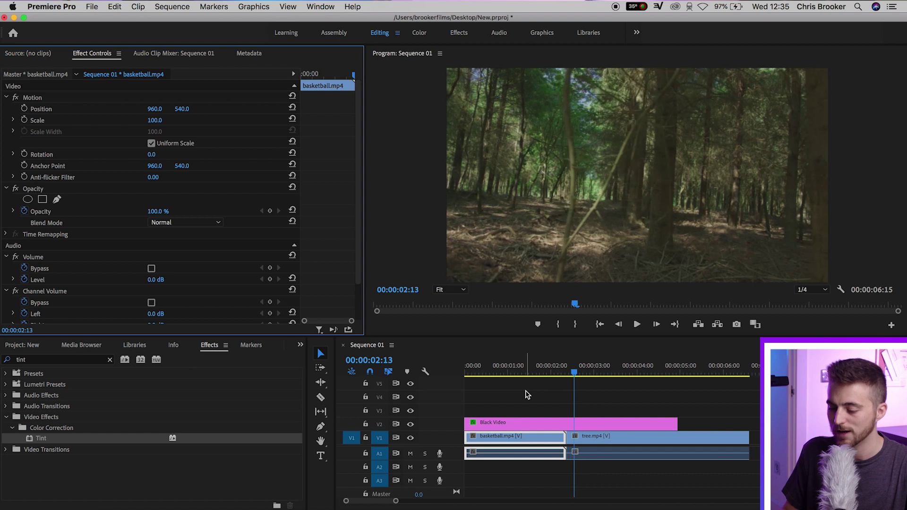
left_click(555, 421)
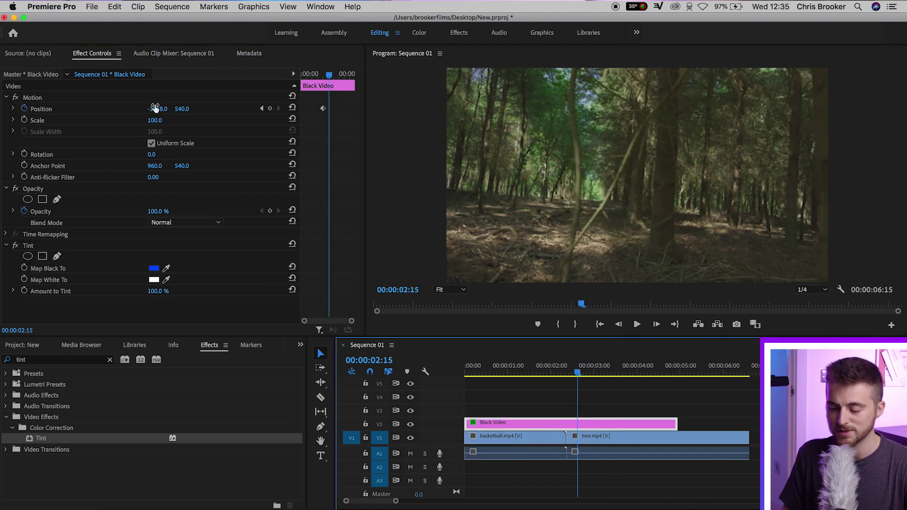
left_click_drag(155, 108, 273, 108)
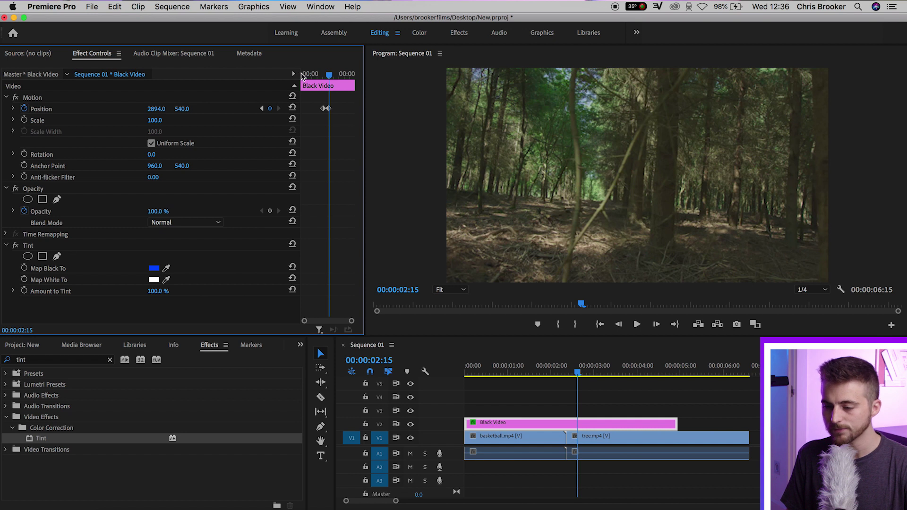
- Play the blue slide across the cut twice from the basketball clip, then stop
key("j")
key("l")
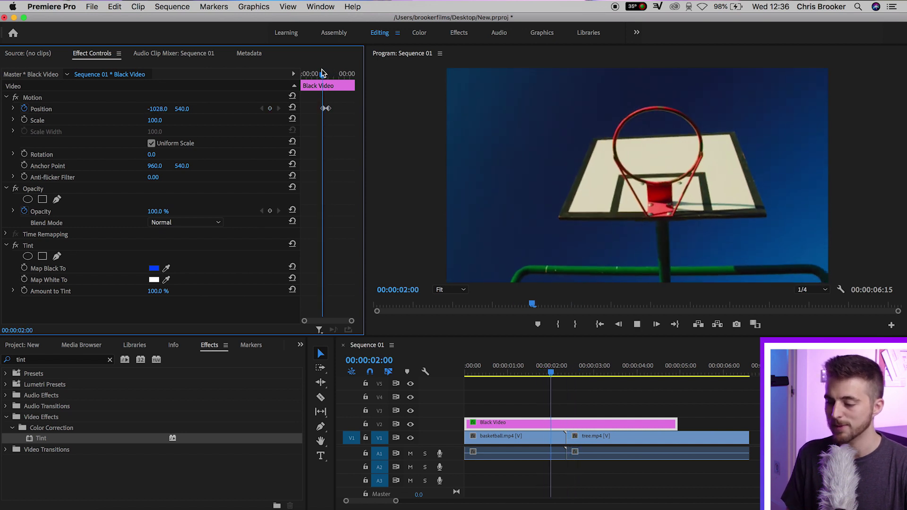
key("k")
left_click(317, 71)
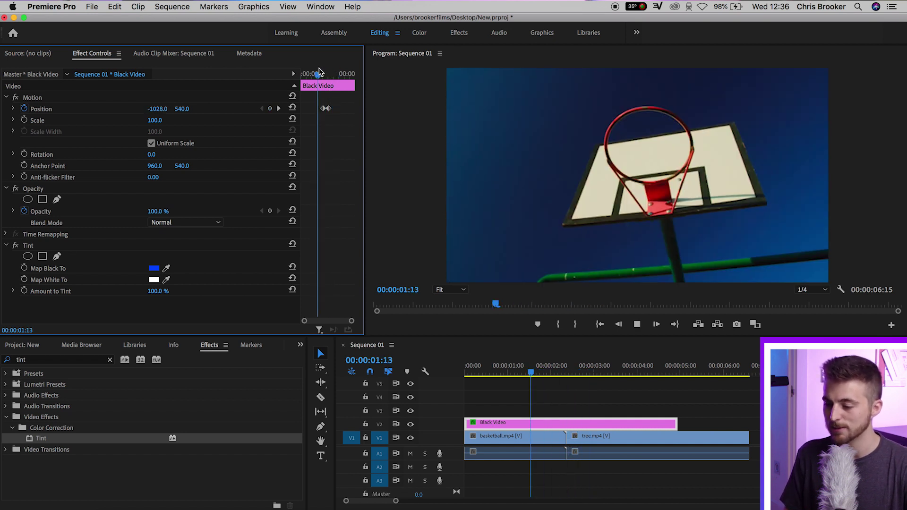
key("l")
key("k")
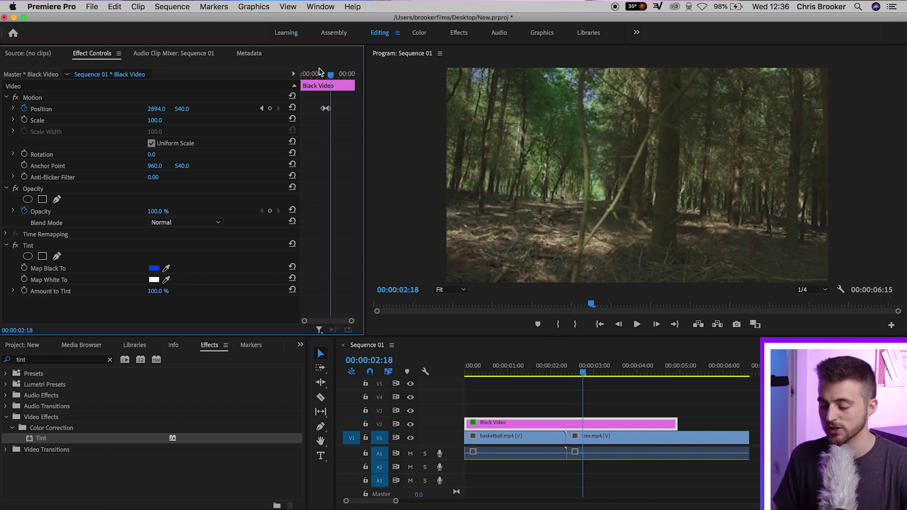
- Zoom in on the 02:09 cut and select the Black Video layer to show its keyframes
left_click_drag(572, 371, 570, 370)
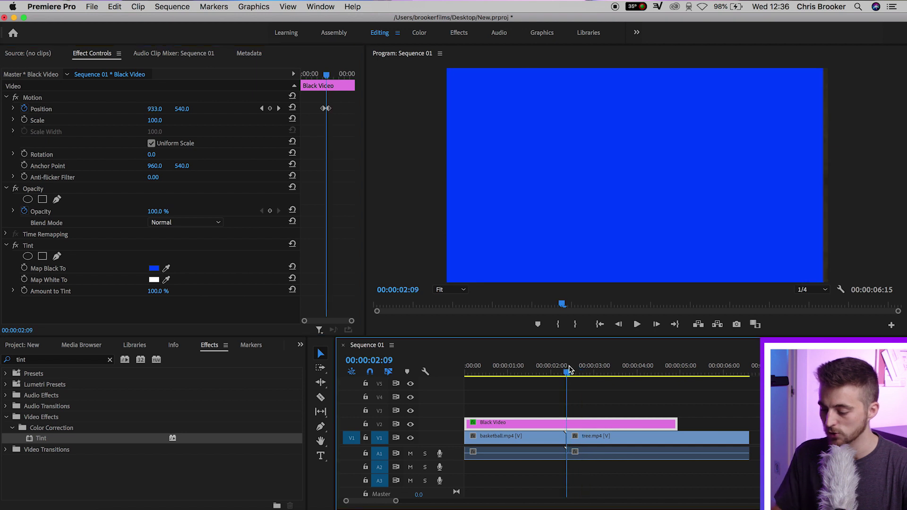
key("=")
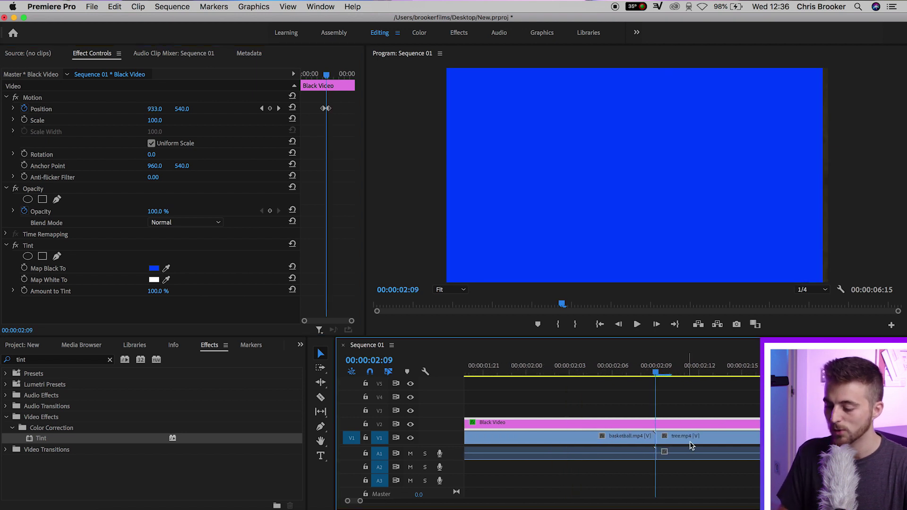
left_click(609, 442)
left_click(689, 447)
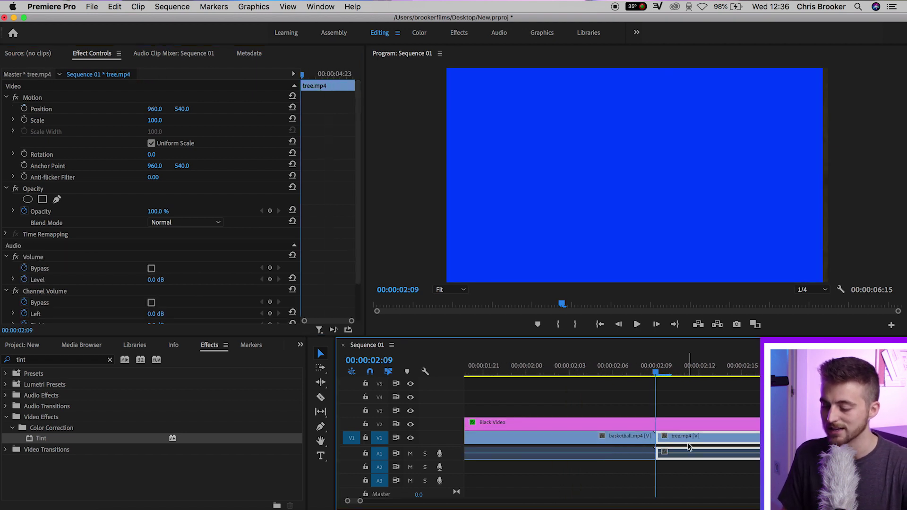
left_click(671, 424)
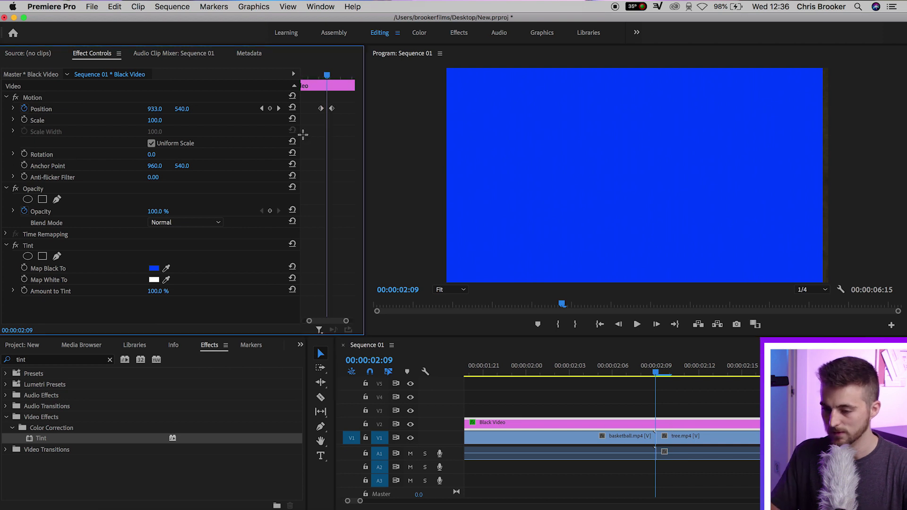
key("=")
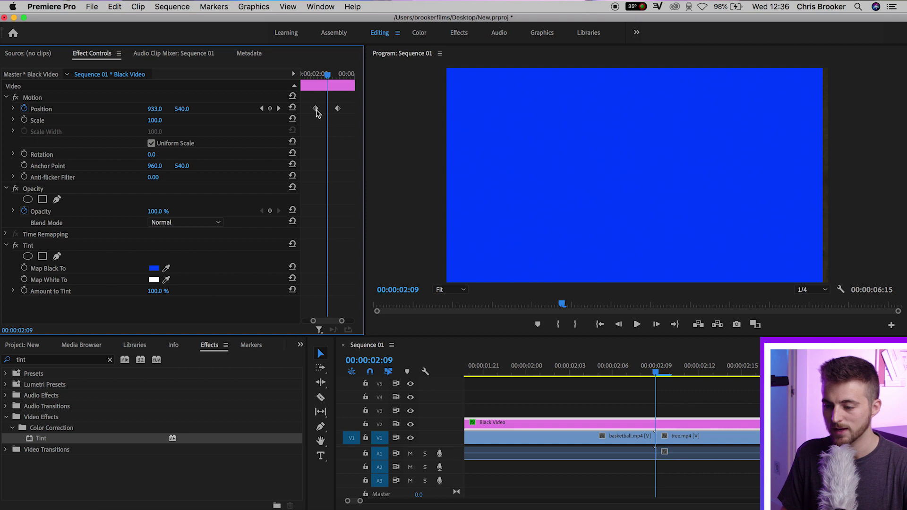
- Move the Position keyframes to 02:06 and 02:12, then play back the tighter slide
key("Left")
key("Left")
key("Left")
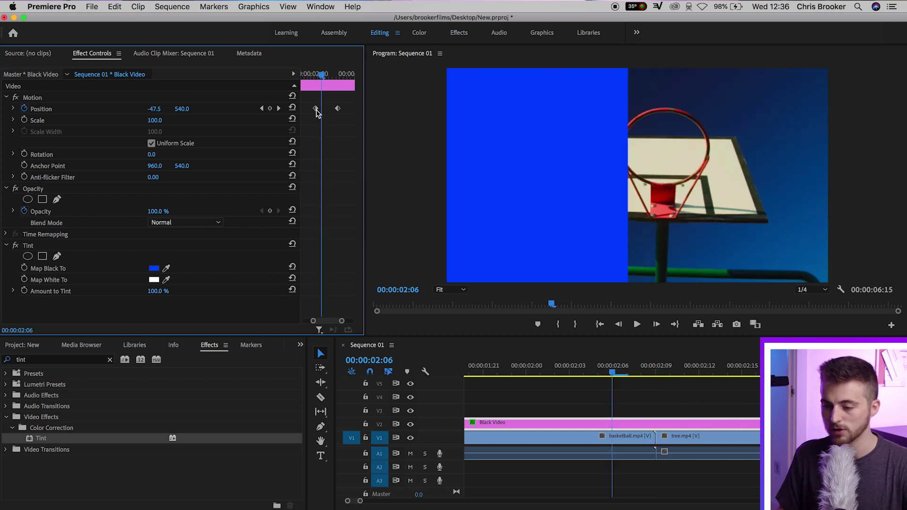
left_click_drag(316, 109, 321, 110)
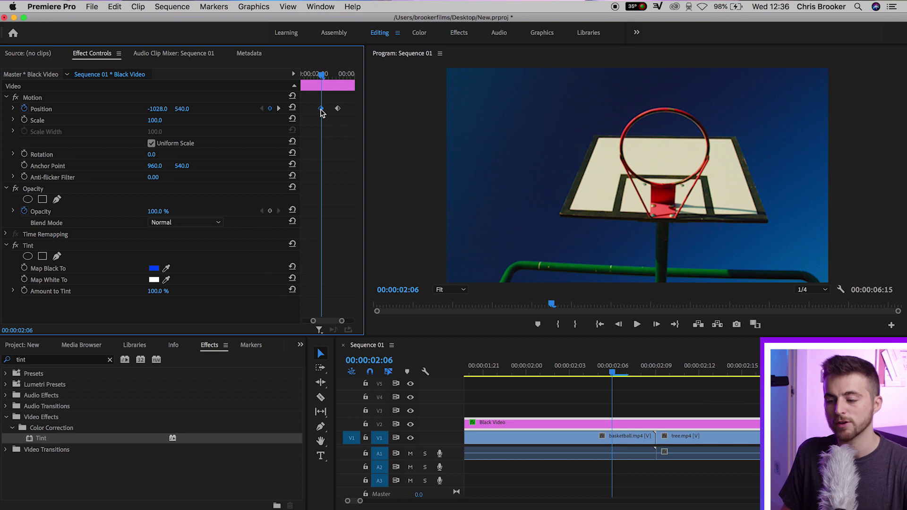
key("Right")
key("Right")
key("Right")
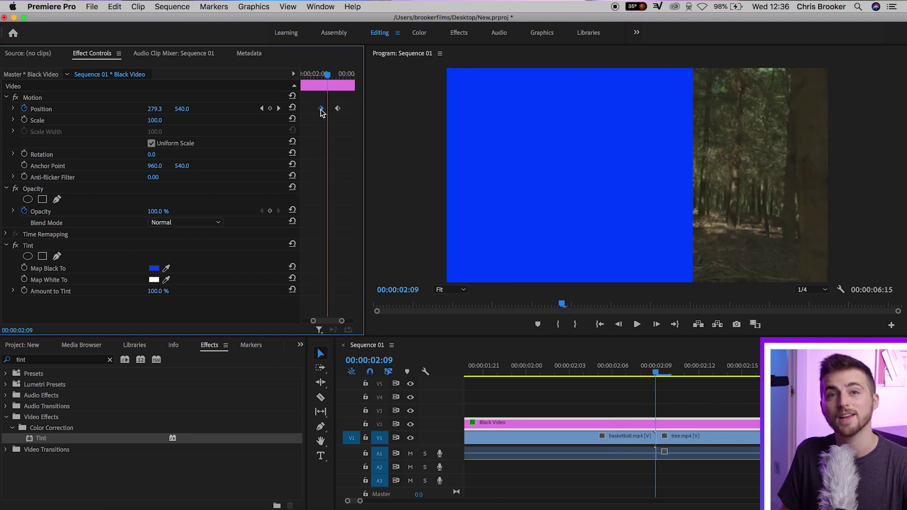
key("Right")
key("Right")
key("Right")
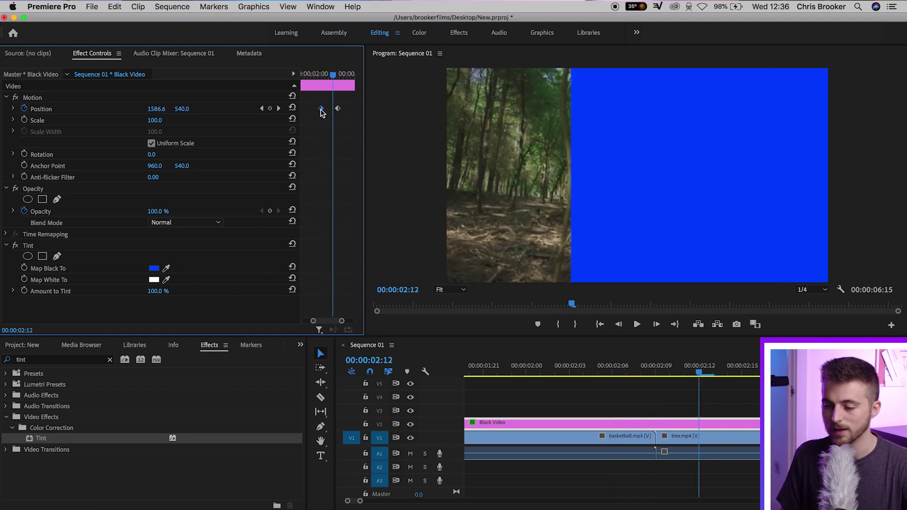
left_click_drag(337, 109, 334, 109)
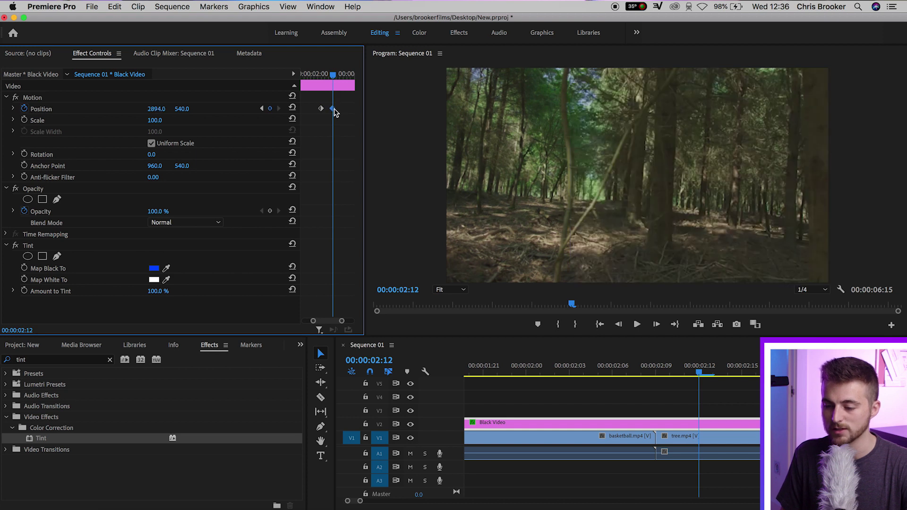
key("space")
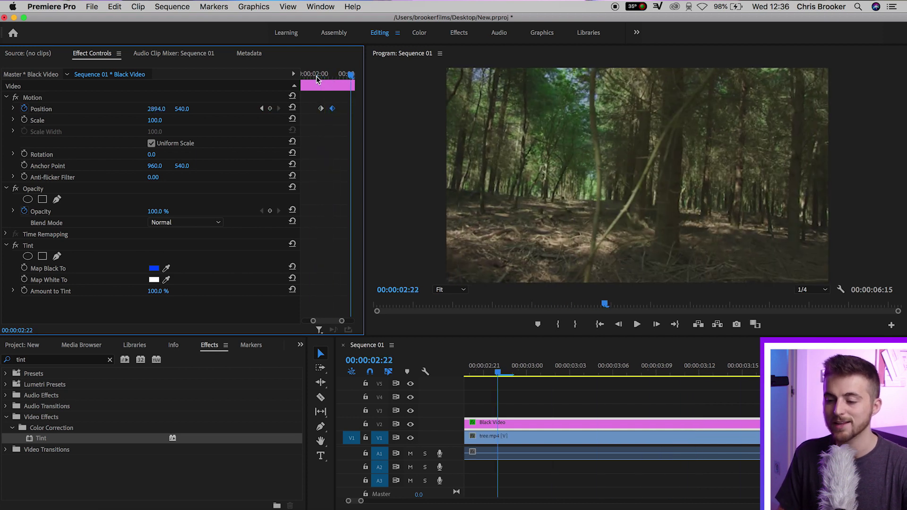
left_click(316, 76)
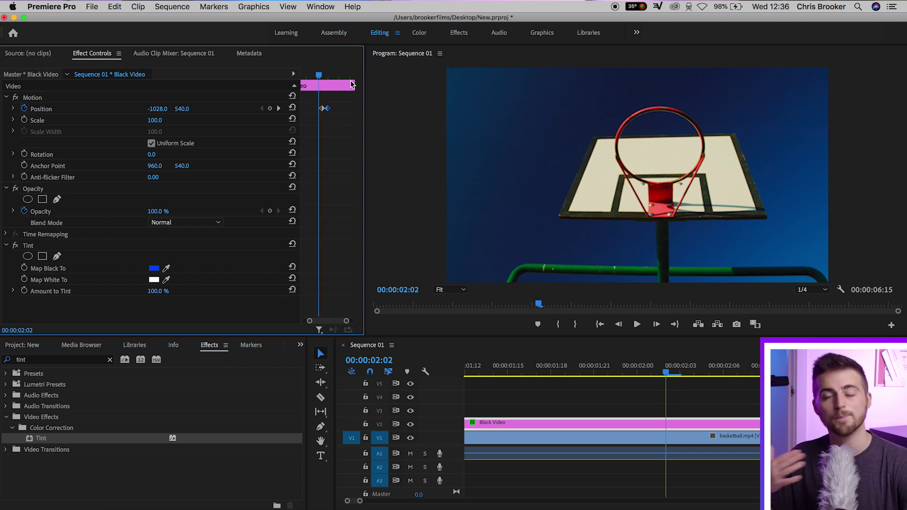
- Review the slide from 01:23 to the 02:09 cut, then move the last Position keyframe to 02:19
left_click(325, 74)
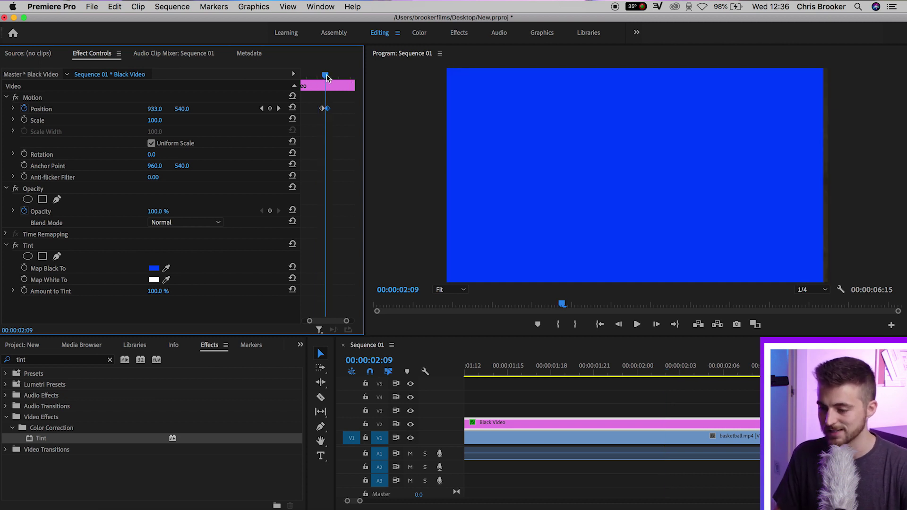
scroll(315, 127, "up", 2)
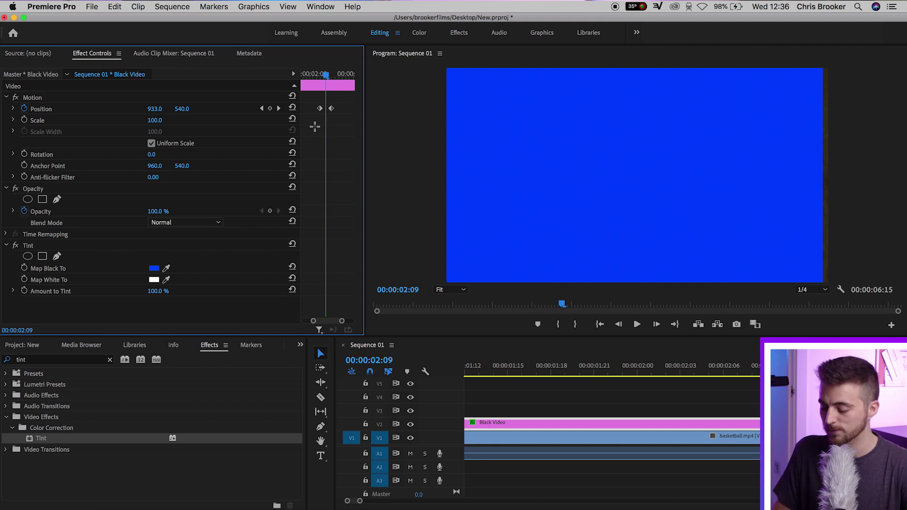
key("Left")
key("Left")
key("Left")
key("Left")
key("Left")
key("Left")
key("Left")
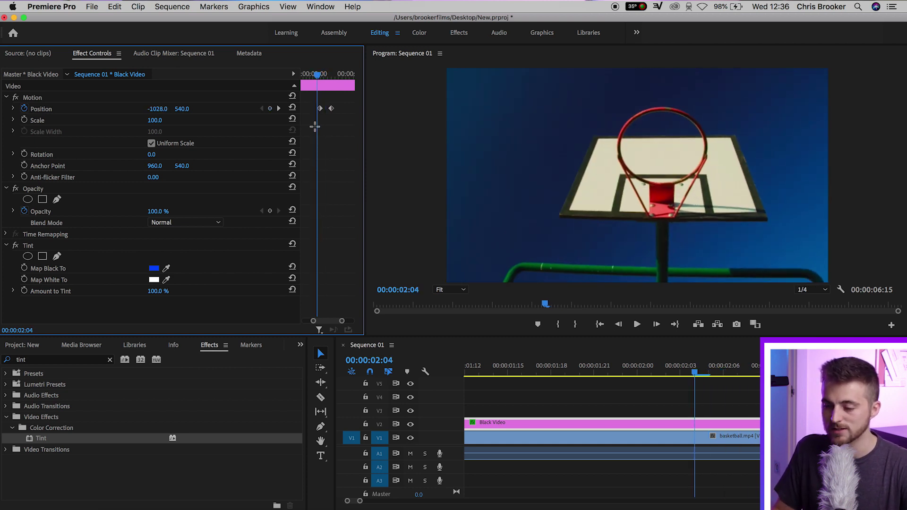
key("Left")
key("Left")
key("Left")
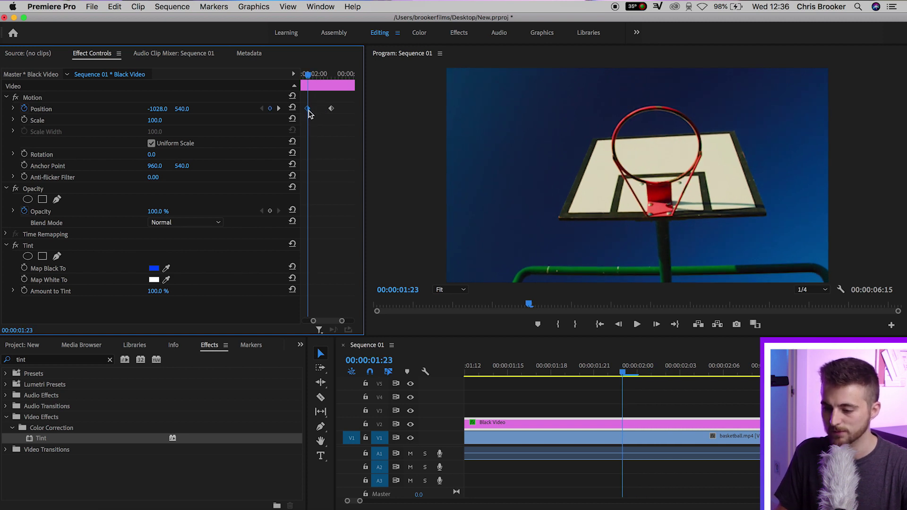
mouse_move(331, 73)
left_mouse_down()
mouse_move(345, 70)
mouse_move(326, 74)
left_mouse_up()
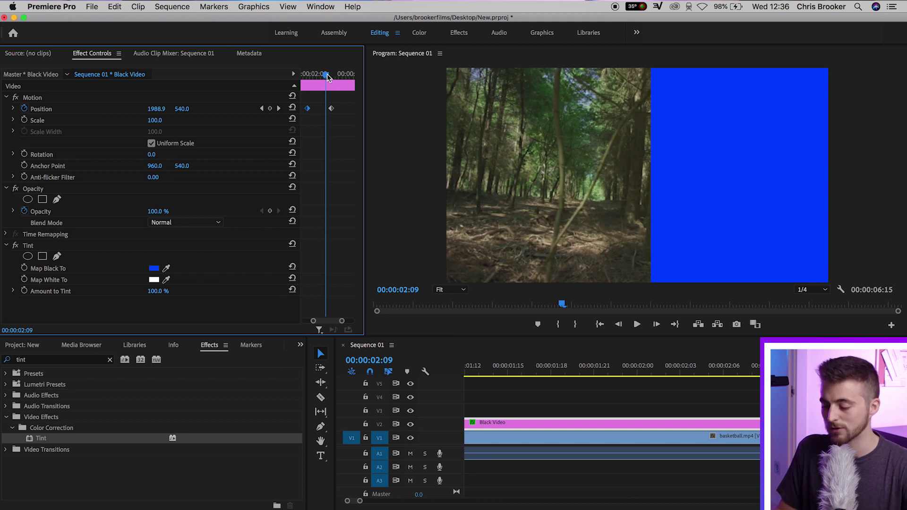
key("Right")
key("Right")
key("Right")
key("Right")
key("Right")
key("Right")
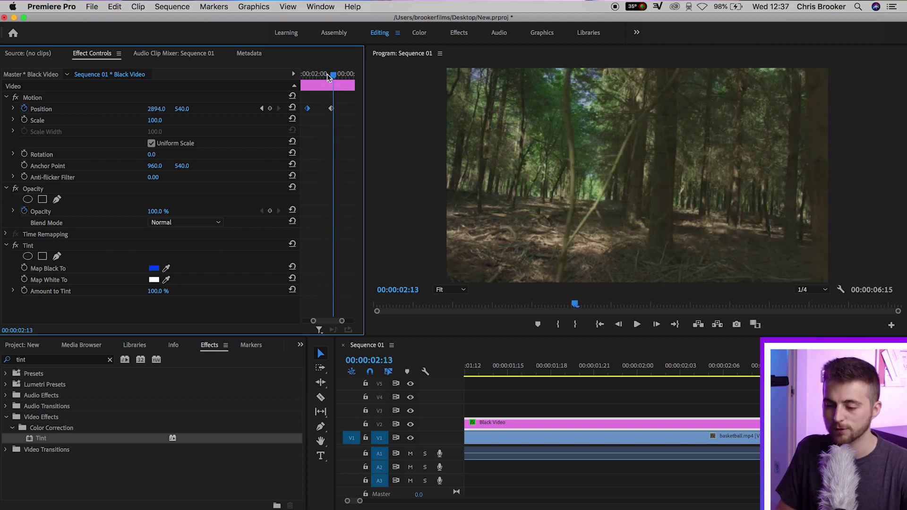
key("Right")
key("Right")
key("Right")
key("Right")
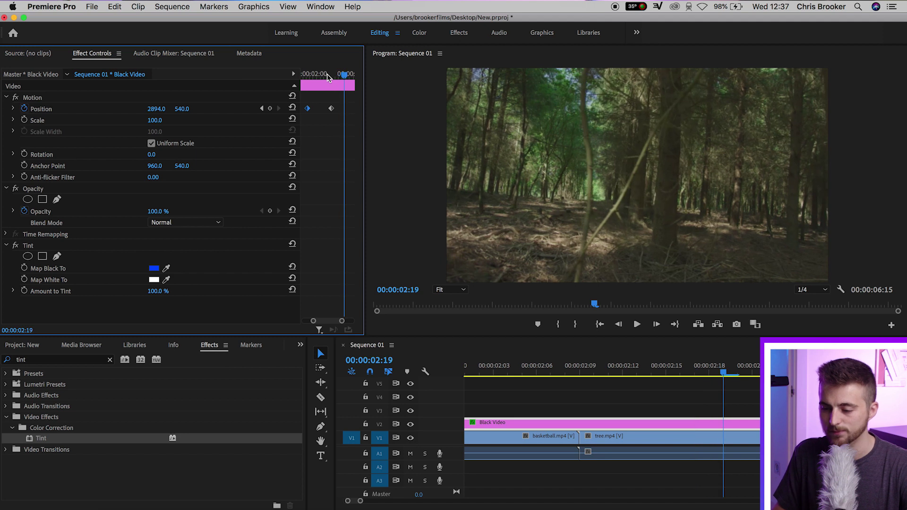
left_click(334, 108)
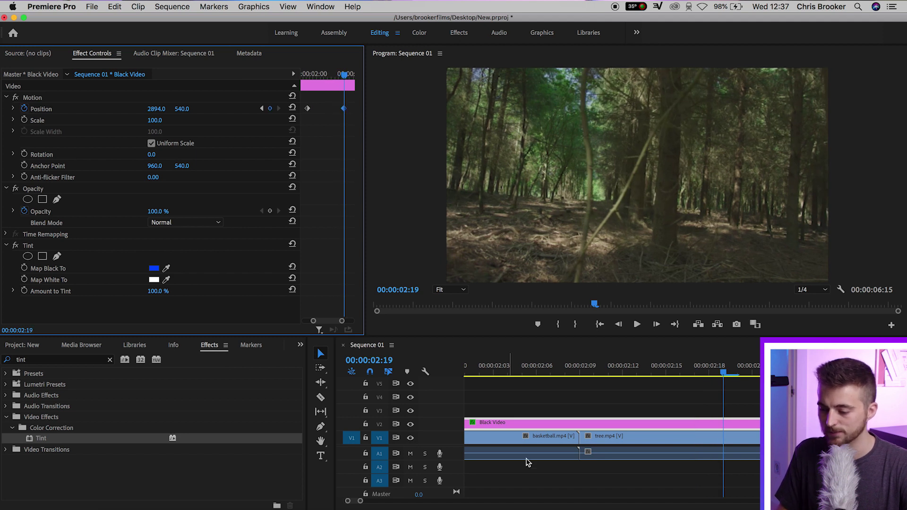
left_click_drag(516, 371, 467, 367)
- Play the adjusted blue slide across the cut and zoom the timeline out
key("space")
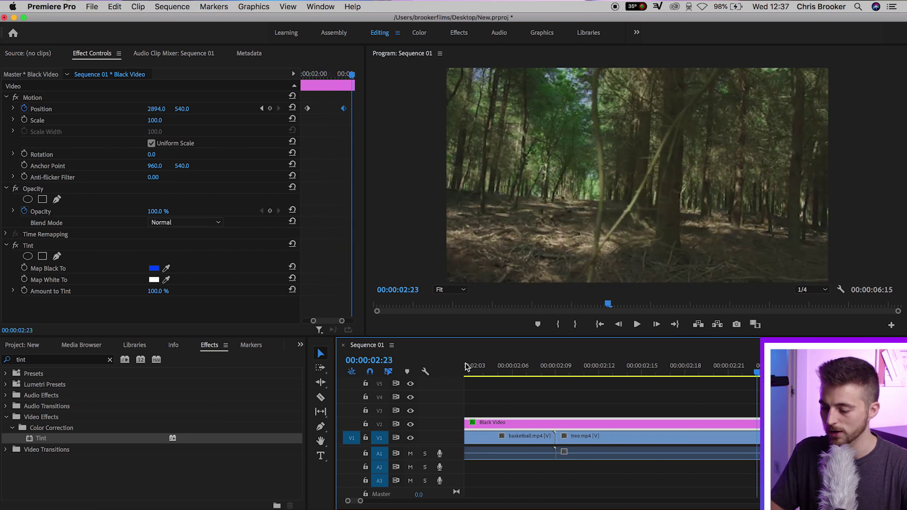
key("minus")
key("minus")
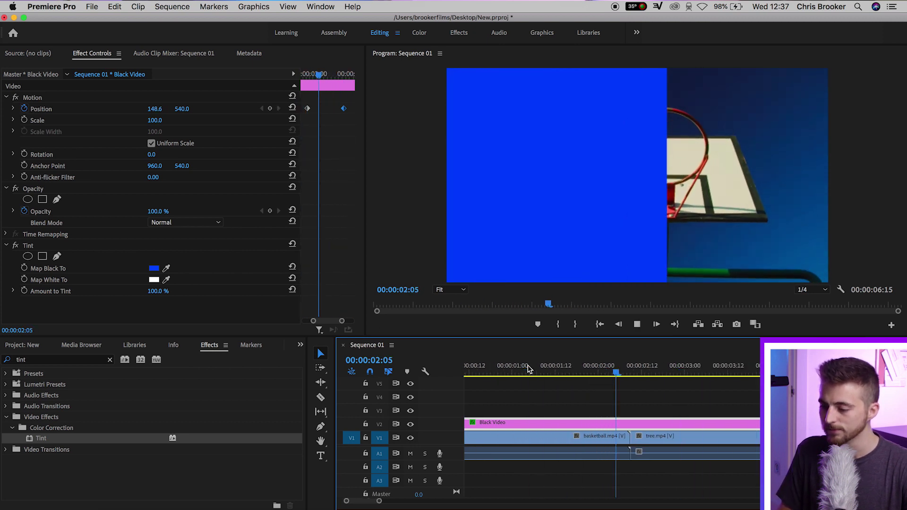